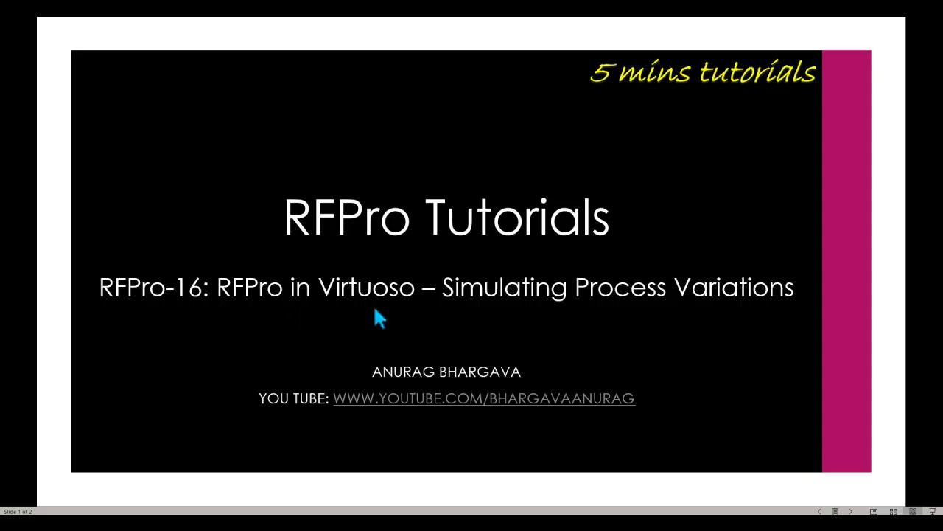
# Move past the intro slide to bring the Ind_Test spiral inductor layout into view.
pyautogui.click(553, 316)
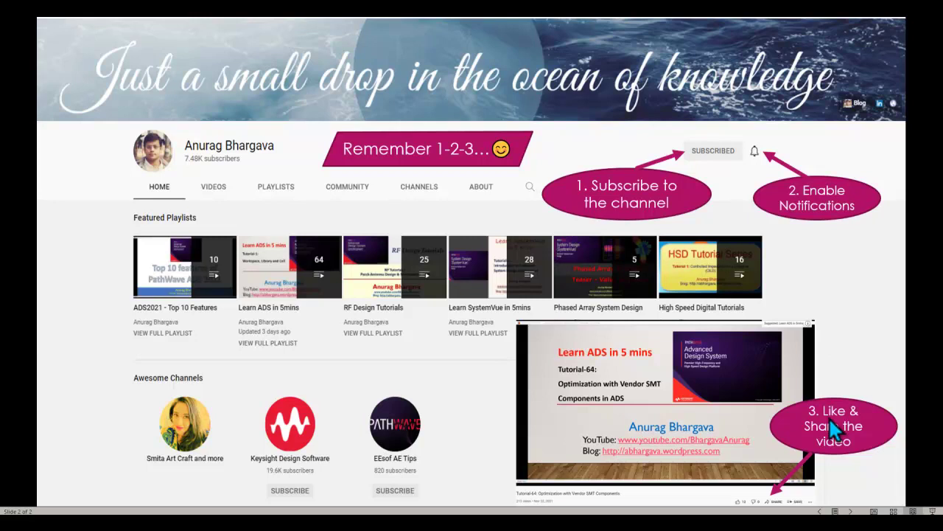
pyautogui.scroll(1, 825, 412)
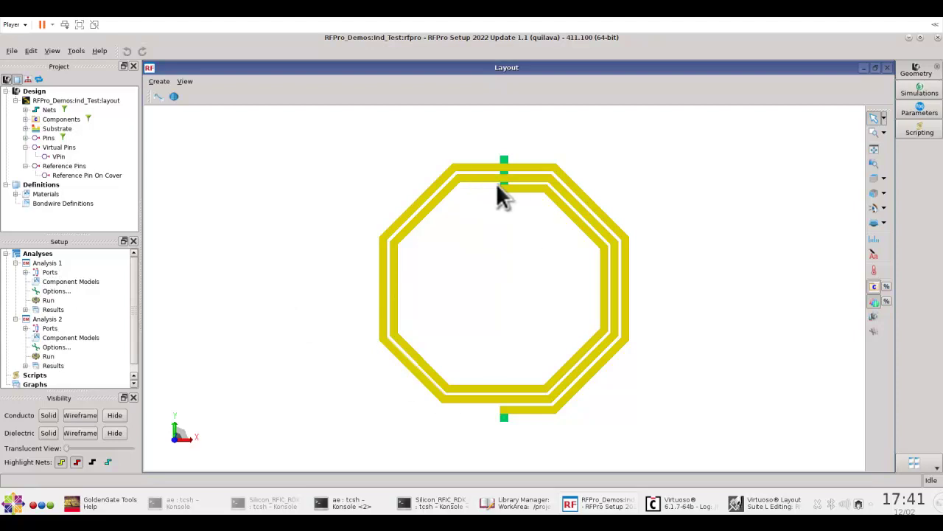
# Open Analysis 1's EM setup and review Process Variation, with etch, registration and thickness biases at zero.
pyautogui.doubleClick(64, 290)
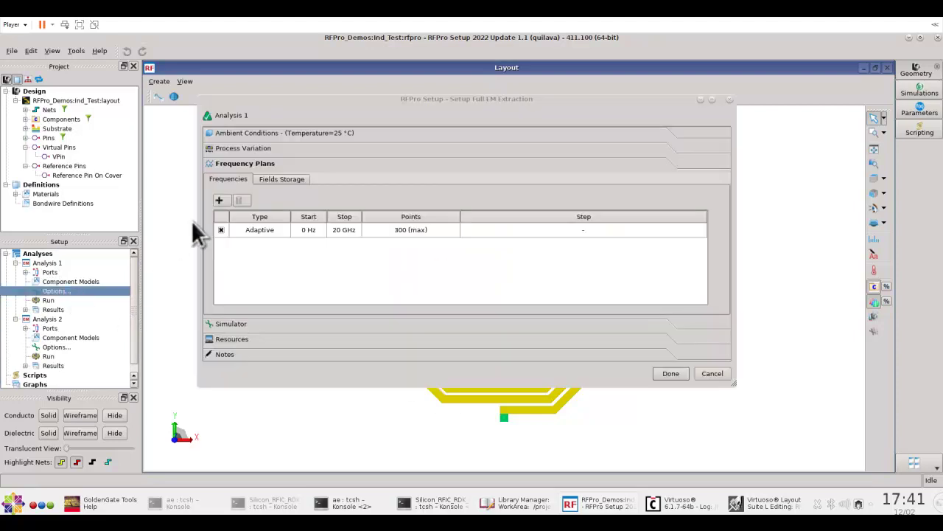
pyautogui.click(256, 149)
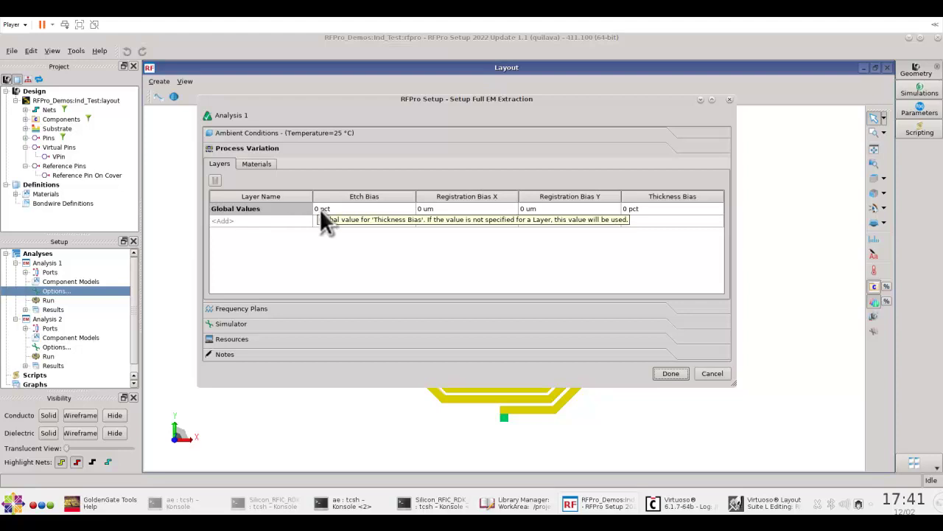
pyautogui.click(305, 221)
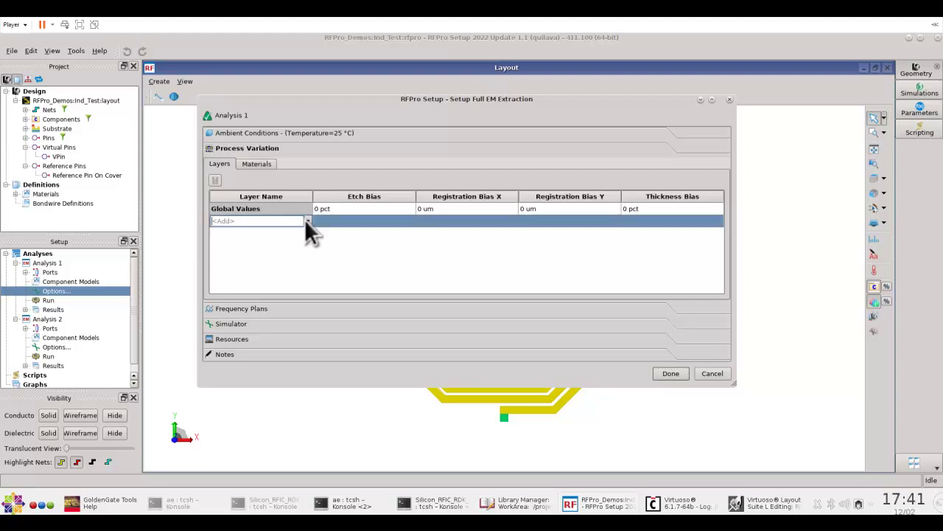
pyautogui.click(308, 220)
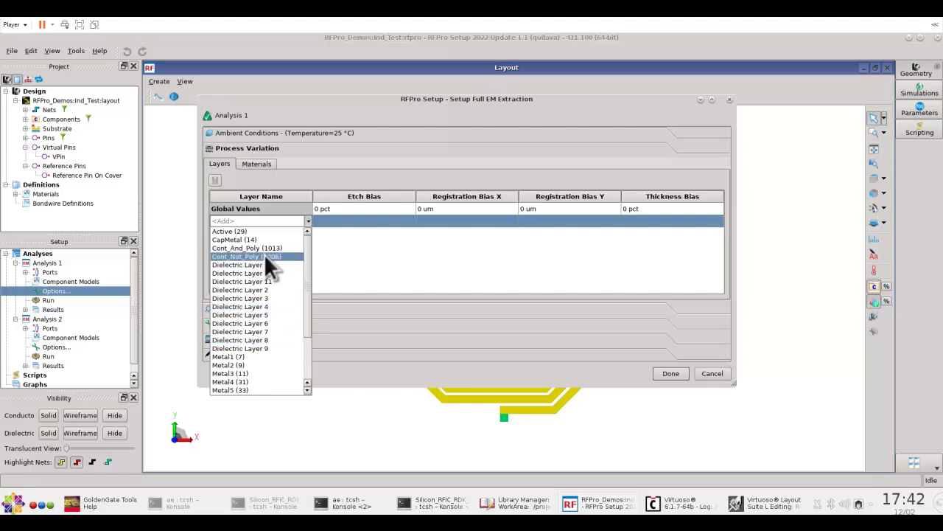
pyautogui.click(334, 255)
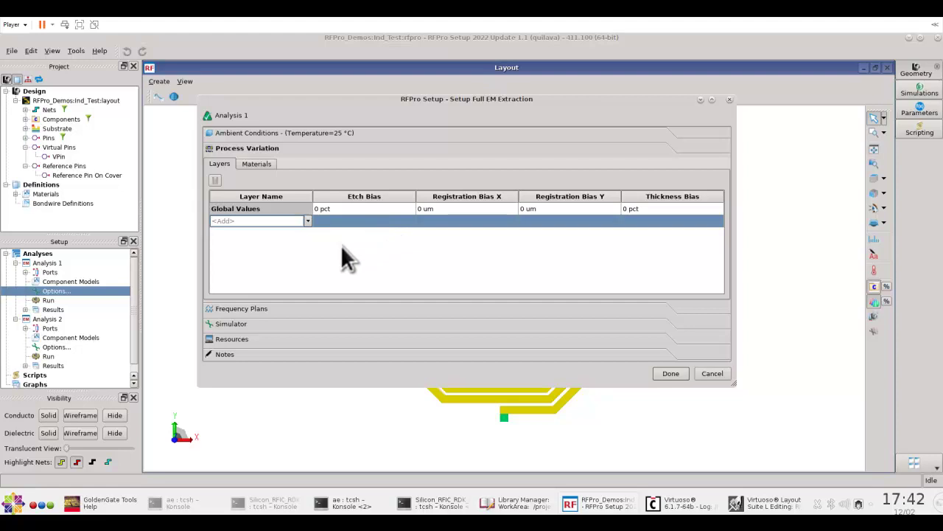
# Check the Materials biases: conductivity bias 0 pct and global permittivity bias 10 pct.
pyautogui.click(260, 163)
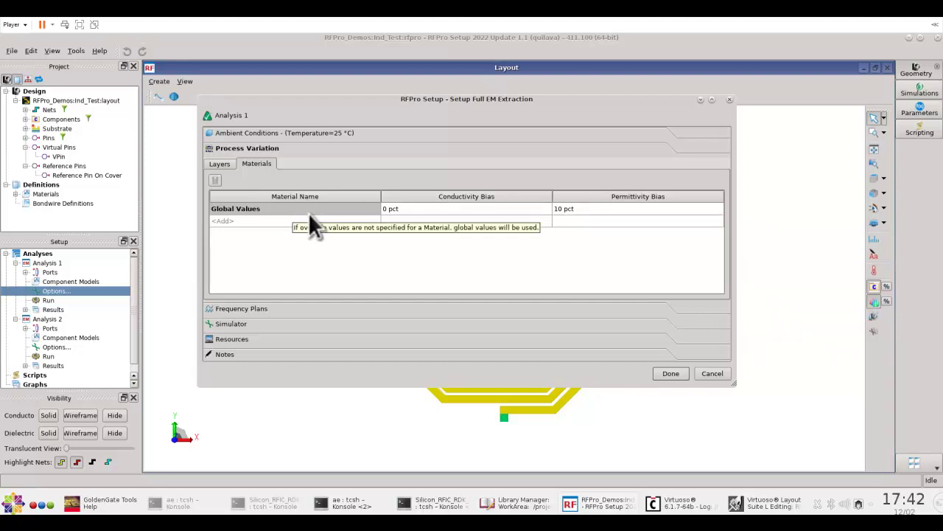
pyautogui.click(376, 221)
pyautogui.click(376, 221)
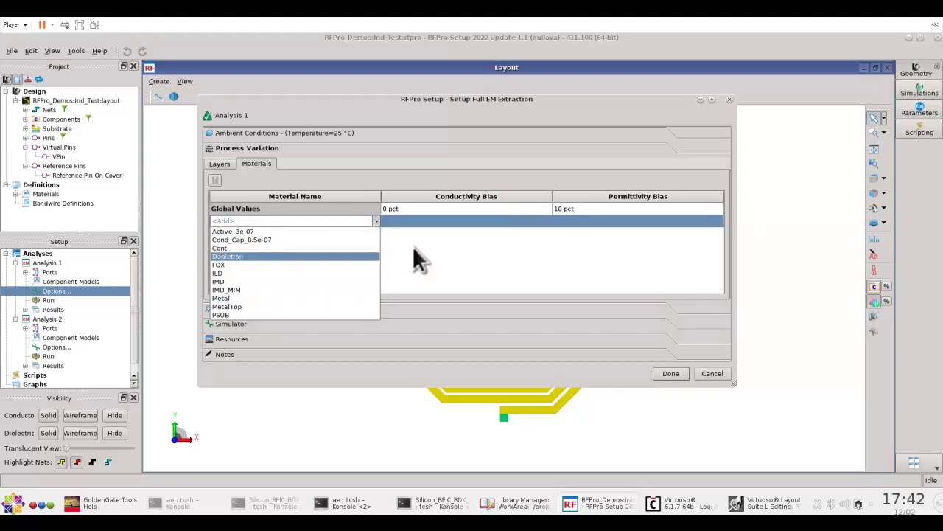
pyautogui.click(452, 220)
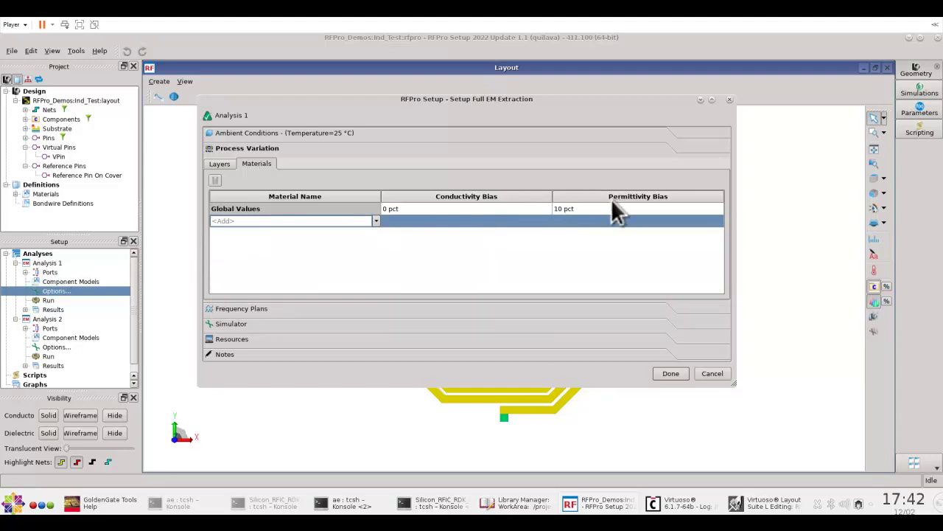
pyautogui.doubleClick(564, 210)
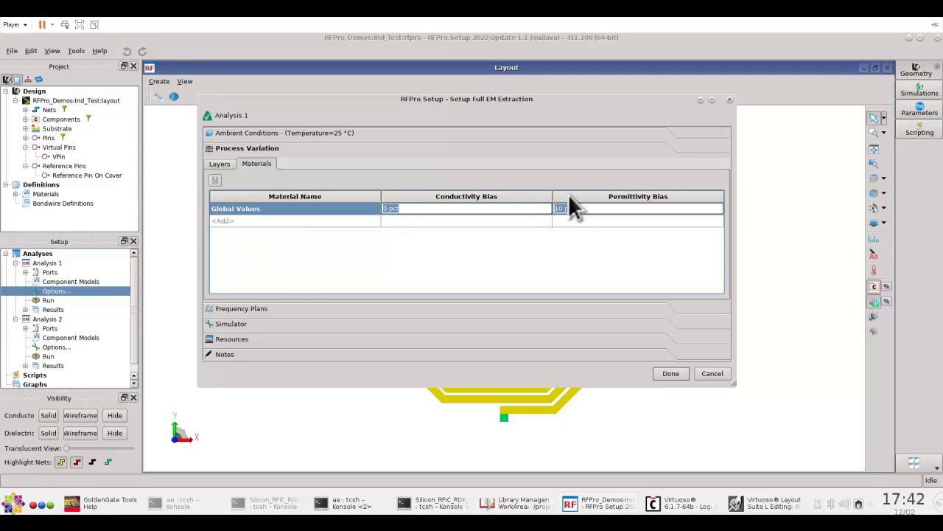
pyautogui.click(709, 374)
pyautogui.doubleClick(56, 345)
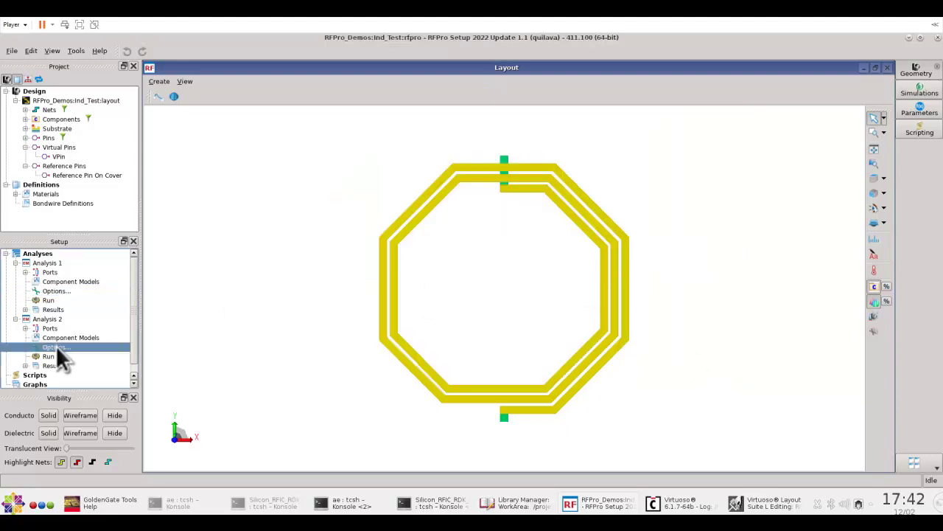
pyautogui.click(261, 148)
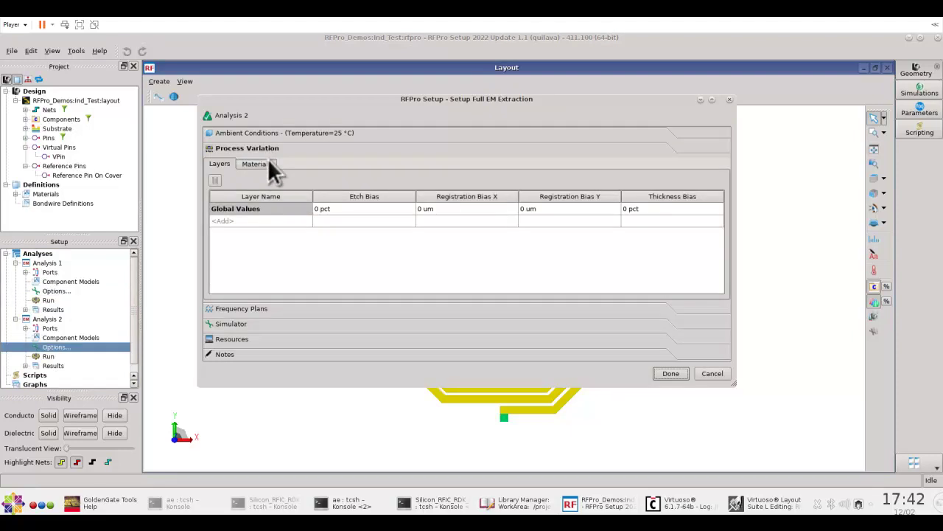
pyautogui.click(262, 164)
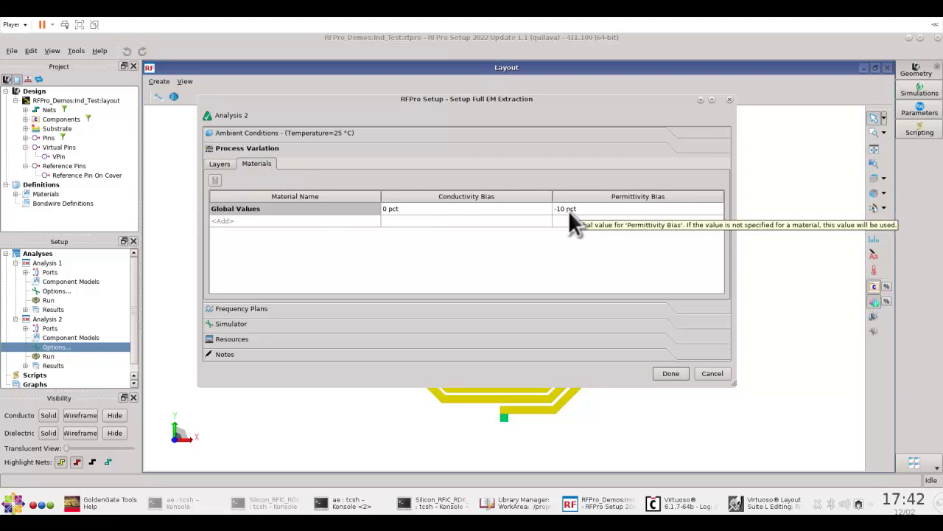
pyautogui.click(706, 374)
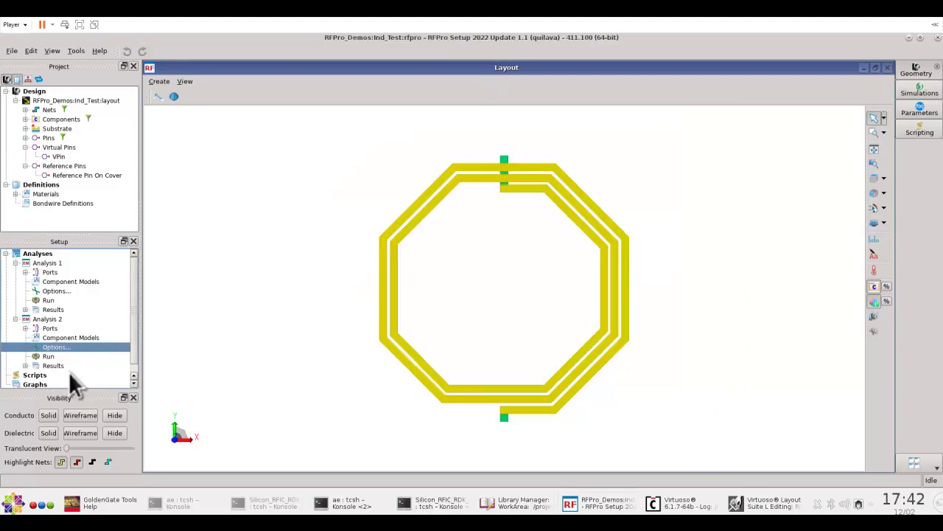
# Collapse both analyses and run Simulate on Analysis 1 and Analysis 2 together.
pyautogui.click(16, 263)
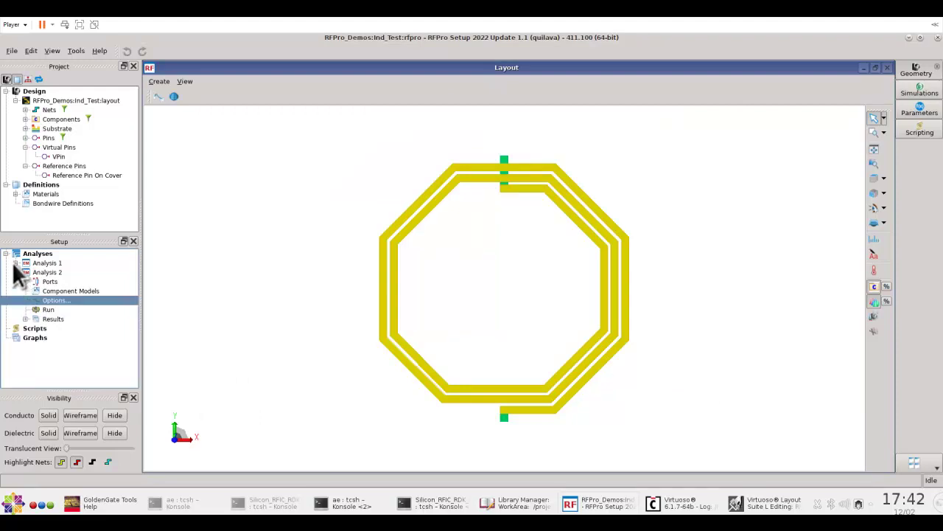
pyautogui.click(15, 272)
pyautogui.click(44, 263)
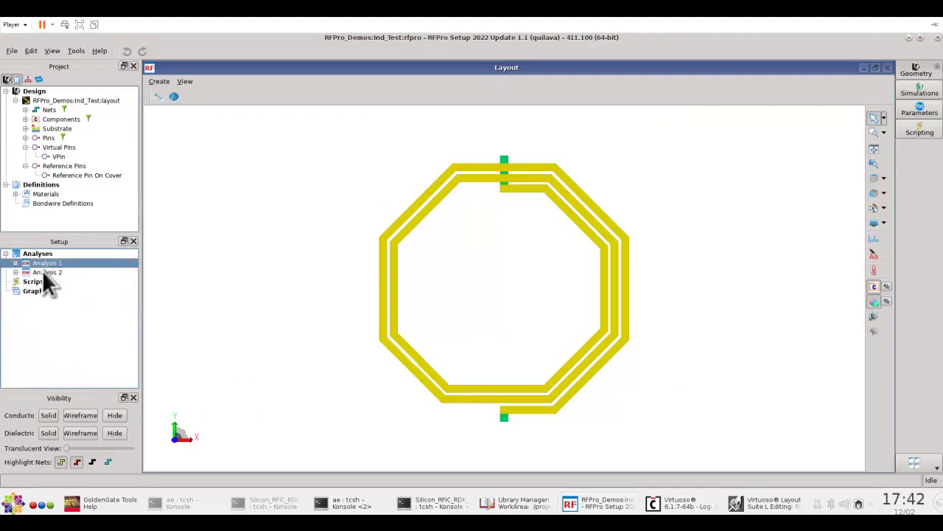
pyautogui.keyDown('shift'); pyautogui.click(42, 272); pyautogui.keyUp('shift')
pyautogui.rightClick(42, 272)
pyautogui.click(59, 279)
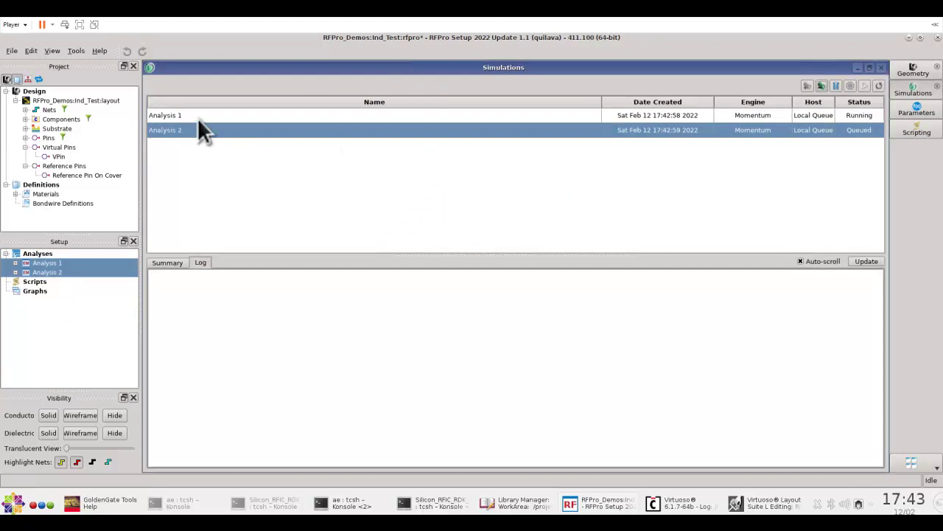
pyautogui.click(882, 68)
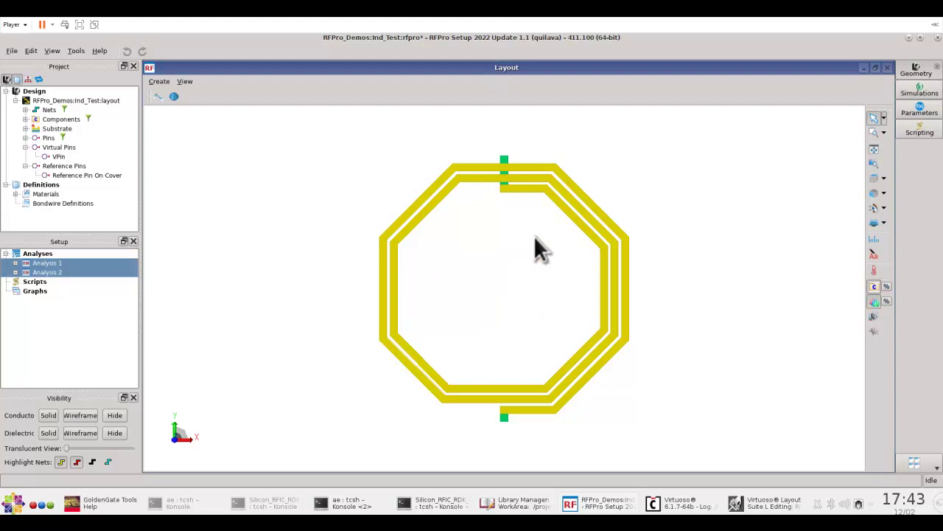
# Read the GoldenGate help section on Process Variation's etch, registration and thickness bias.
pyautogui.click(121, 504)
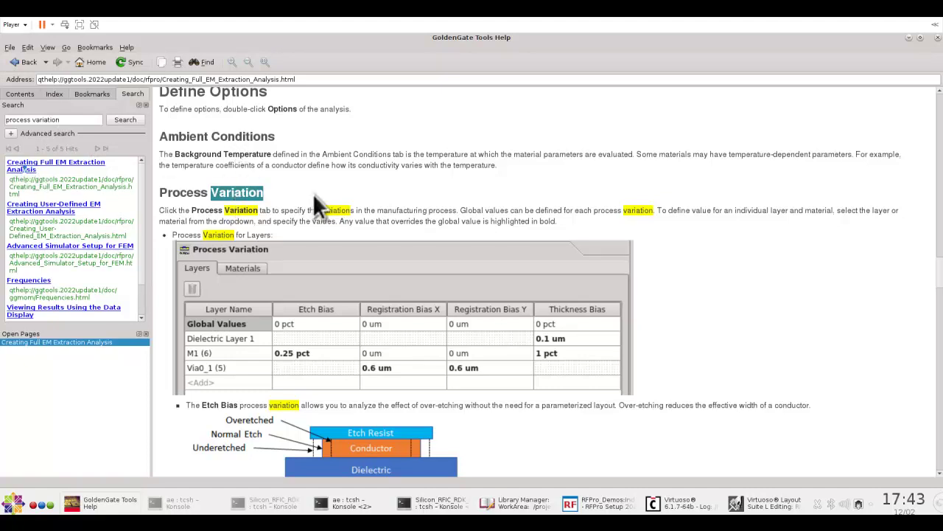
pyautogui.scroll(-1, 388, 215)
pyautogui.scroll(-1, 389, 222)
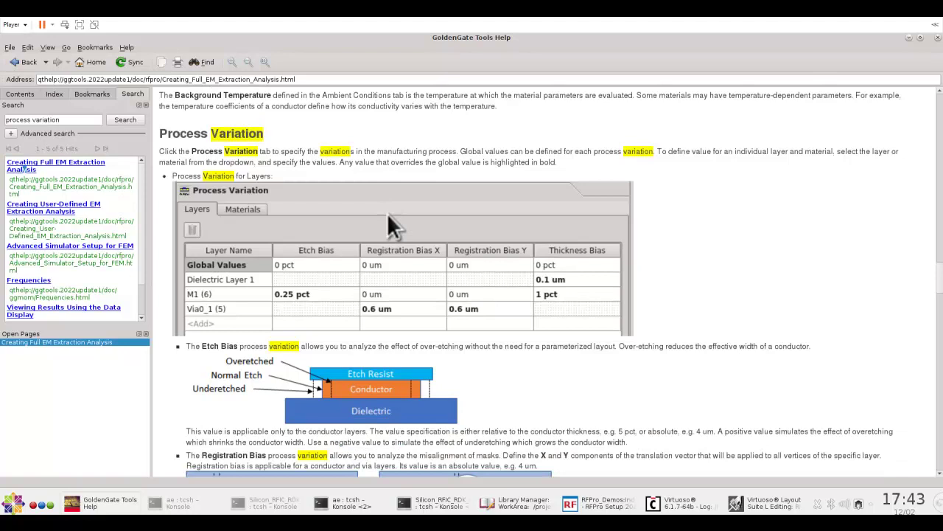
pyautogui.scroll(-1, 529, 360)
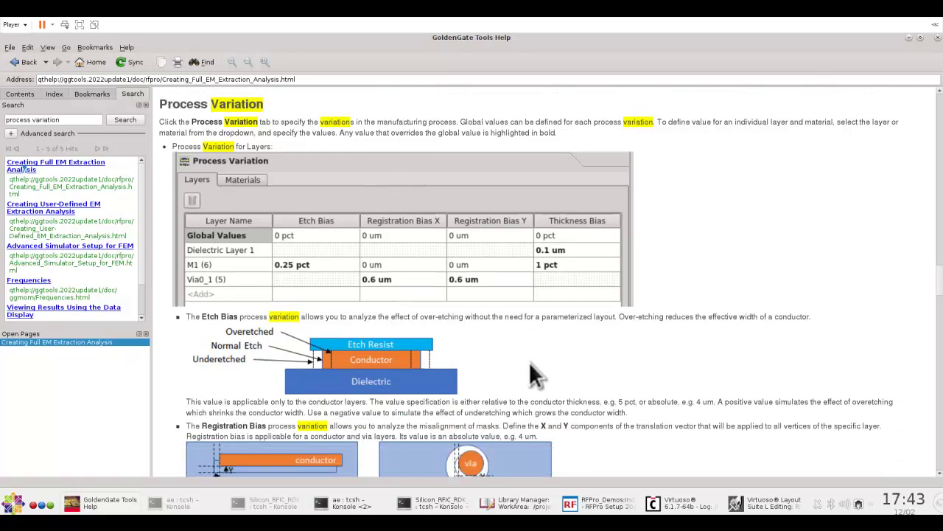
pyautogui.scroll(-2, 531, 362)
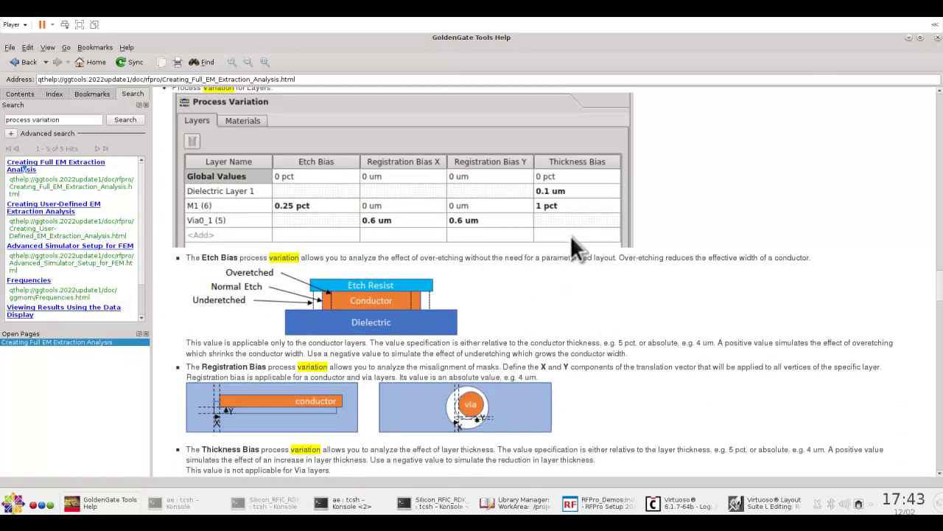
pyautogui.scroll(2, 567, 321)
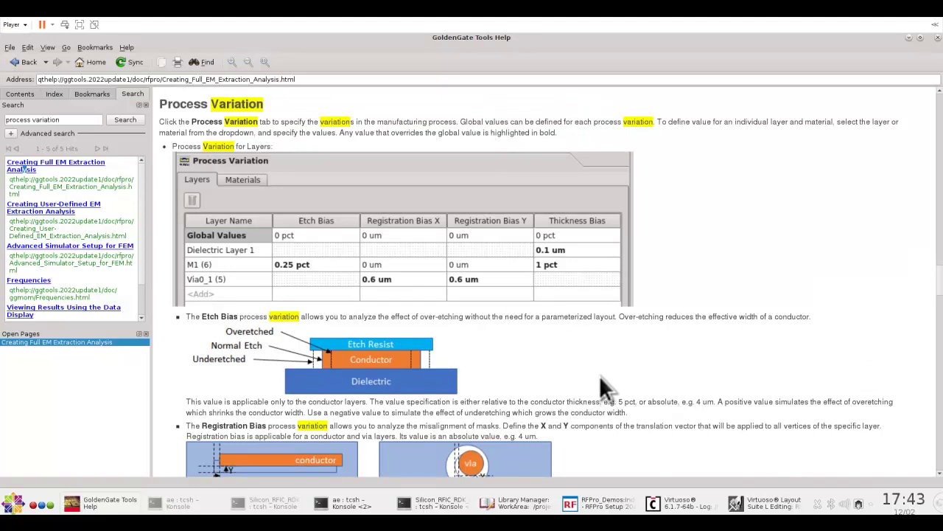
pyautogui.scroll(-2, 600, 380)
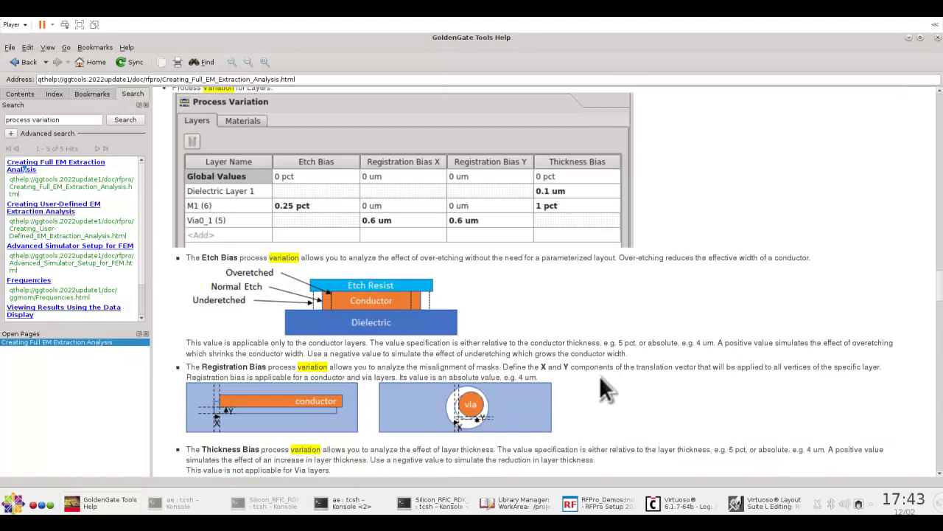
pyautogui.scroll(-1, 601, 380)
pyautogui.scroll(-1, 601, 379)
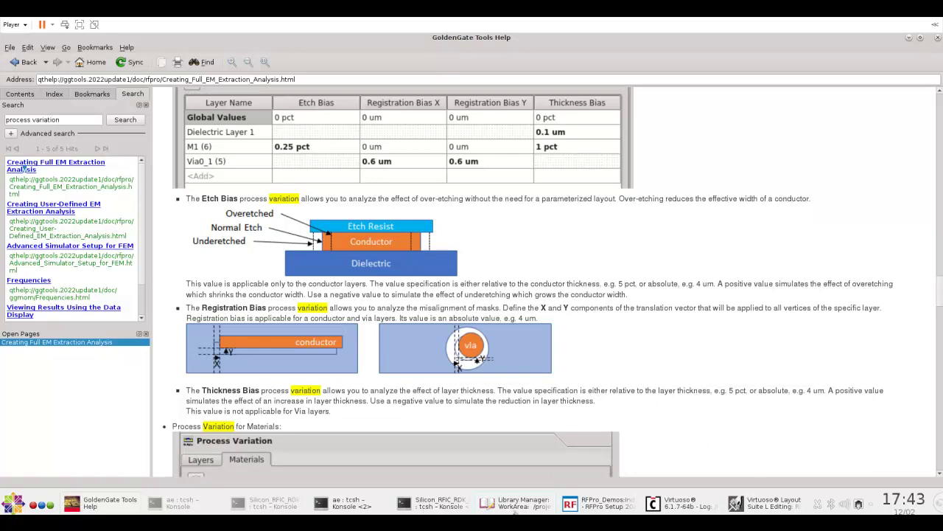
# Plot S(1,2) magnitude for Analysis 1 and Analysis 2 in a maximized results window.
pyautogui.click(579, 502)
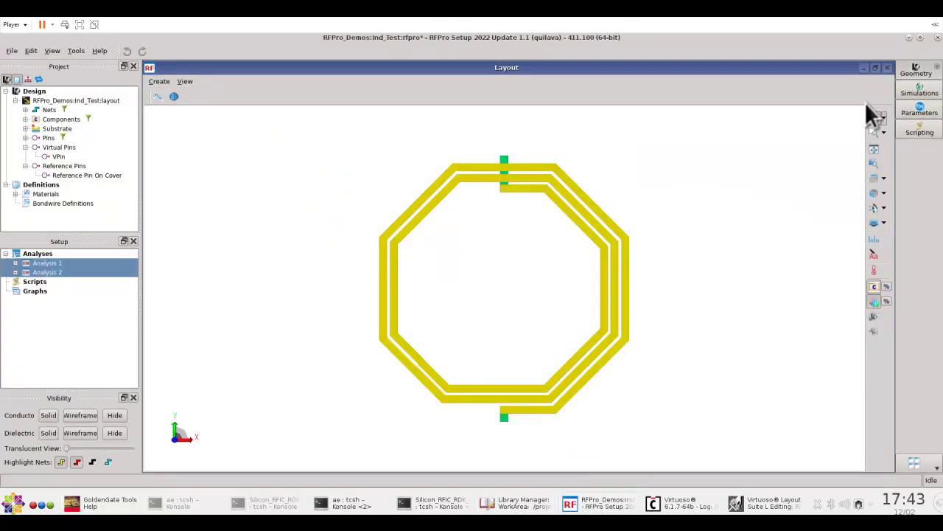
pyautogui.click(918, 93)
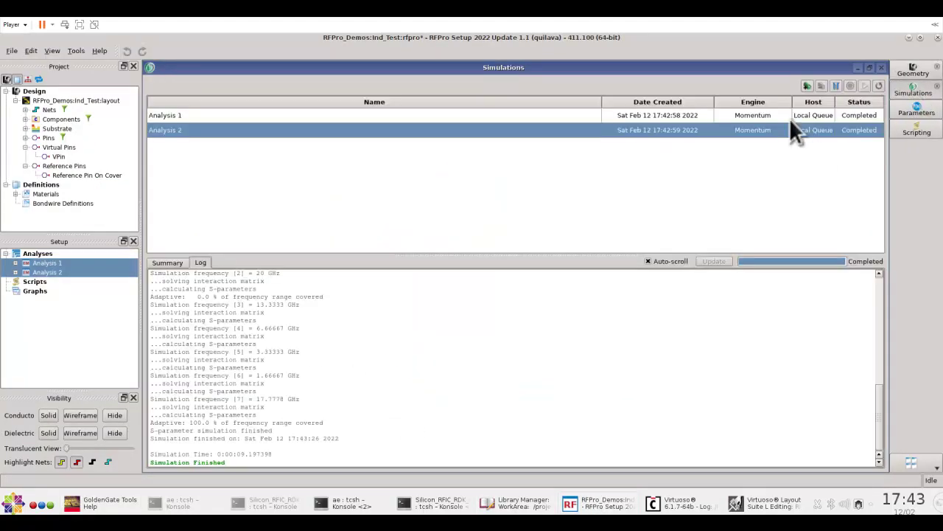
pyautogui.click(715, 115)
pyautogui.click(703, 130)
pyautogui.rightClick(46, 265)
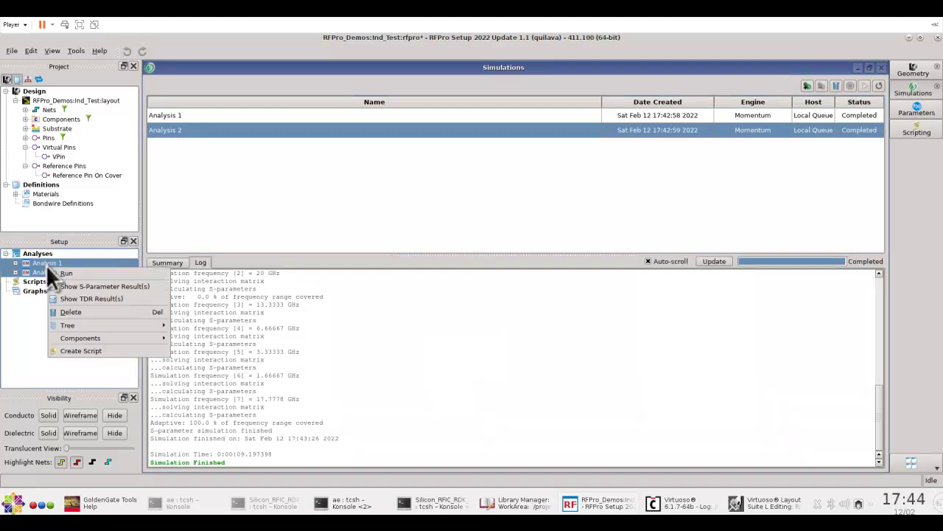
pyautogui.click(83, 286)
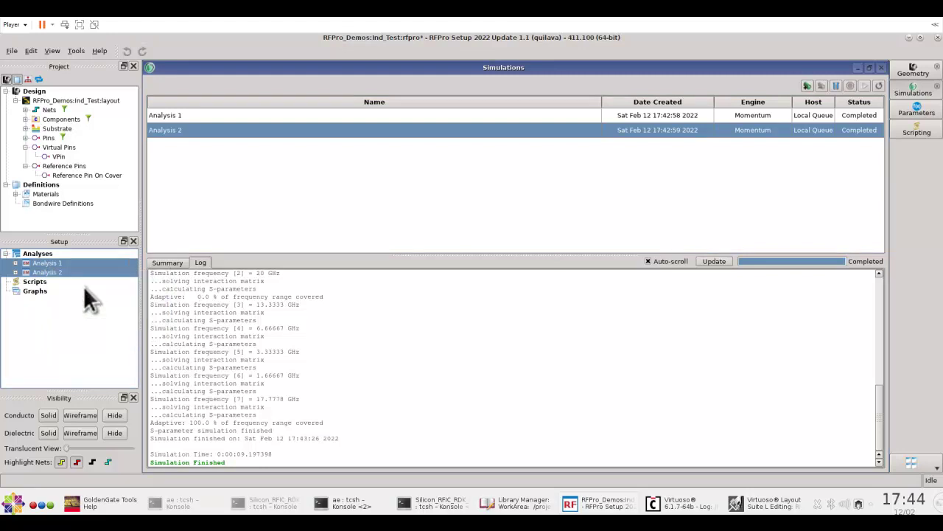
pyautogui.click(538, 158)
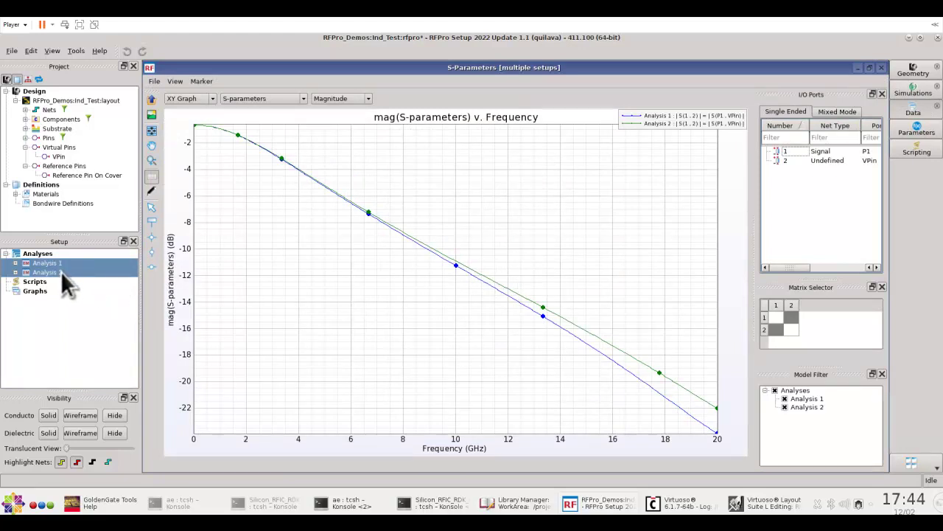
# Switch the graph to inductance versus frequency and expand Analysis 2's Results node.
pyautogui.click(302, 98)
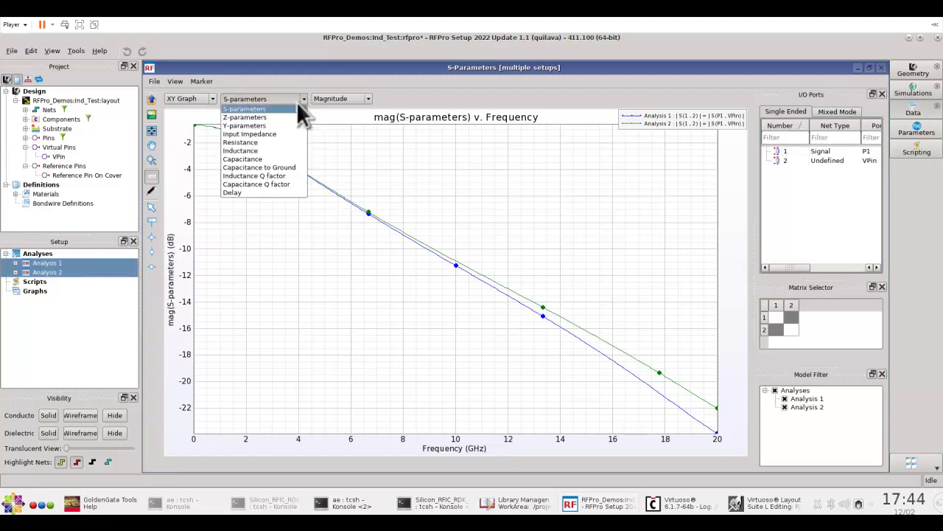
pyautogui.click(251, 151)
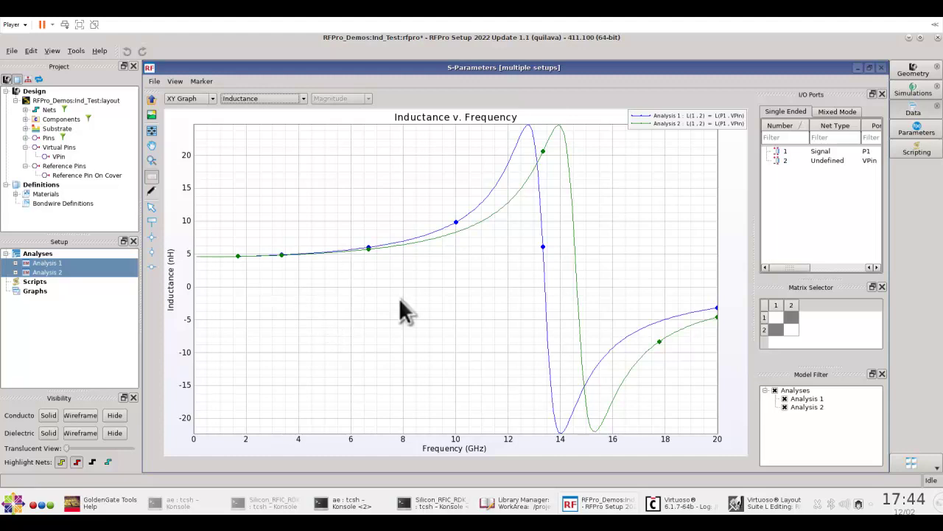
pyautogui.click(20, 289)
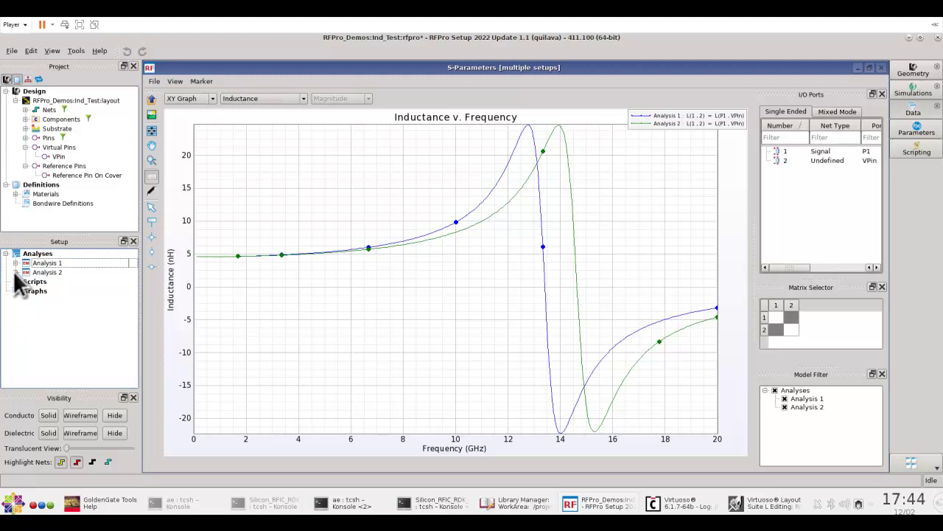
pyautogui.click(16, 272)
pyautogui.click(25, 319)
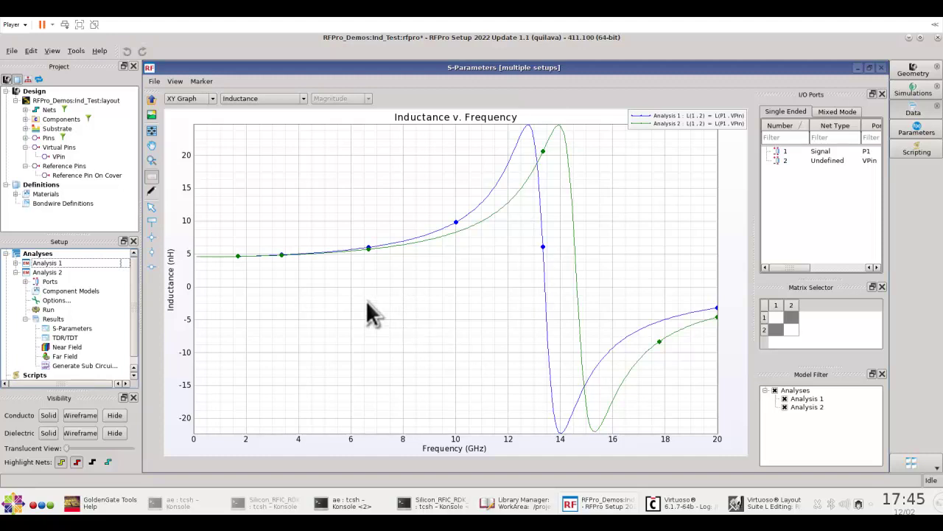
# Close the result windows and confirm Analysis 2's ambient background temperature is 25 °C, cancelling.
pyautogui.click(881, 68)
pyautogui.click(879, 67)
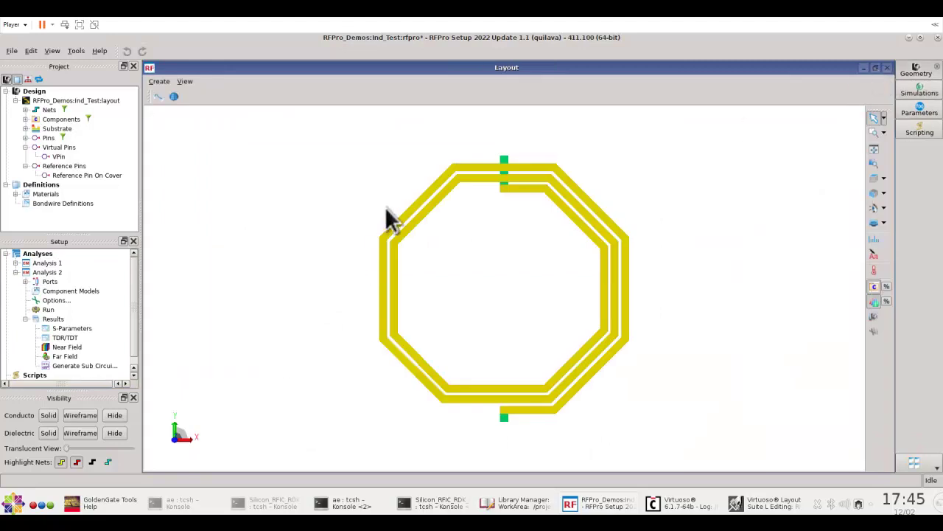
pyautogui.doubleClick(56, 299)
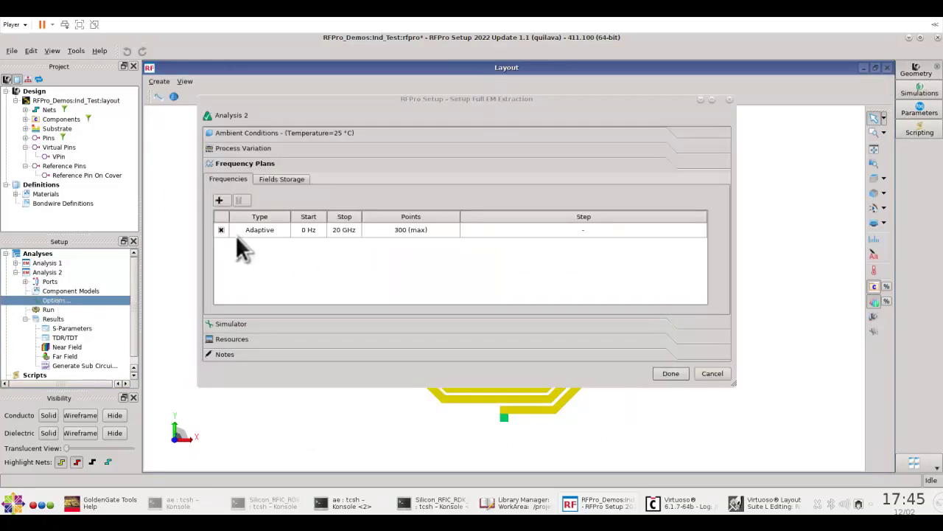
pyautogui.click(264, 135)
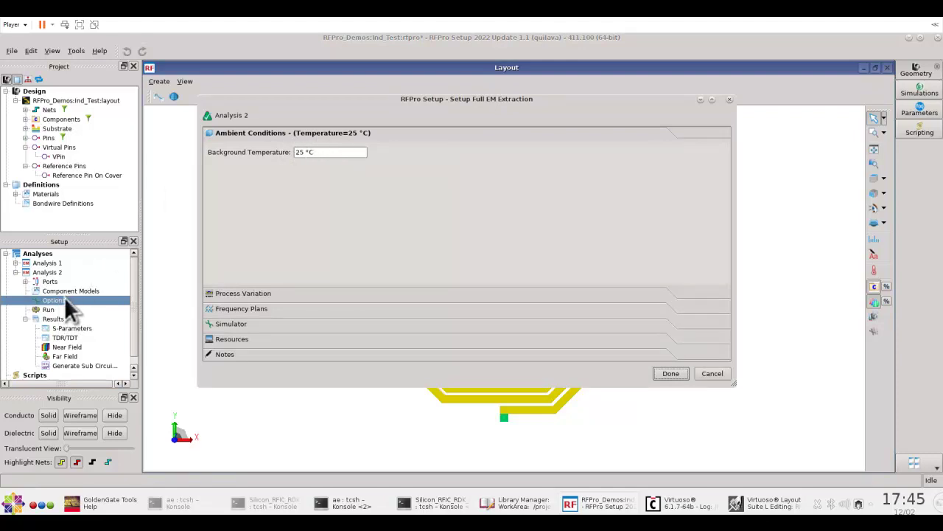
pyautogui.click(297, 152)
pyautogui.click(712, 374)
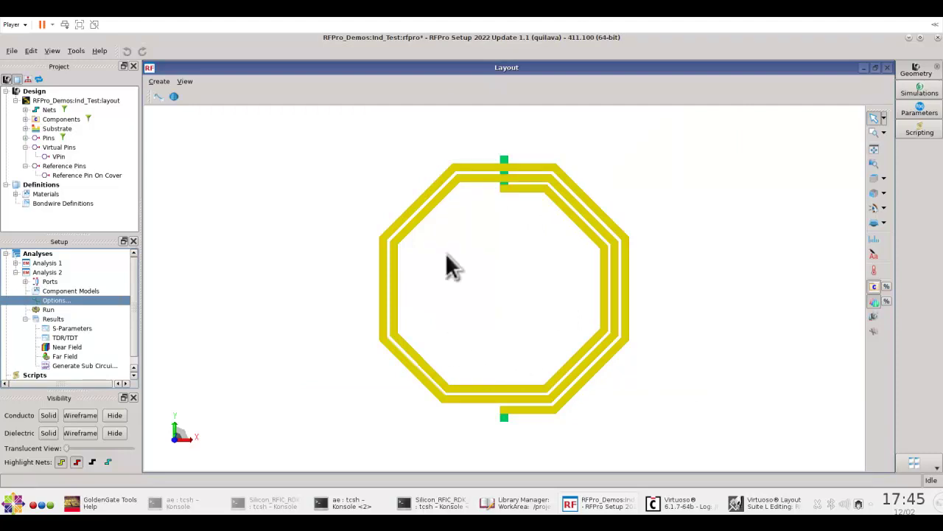
# Open the Demo_GPDK180 substrate from Virtuoso's RFPro Substrates manager.
pyautogui.click(752, 507)
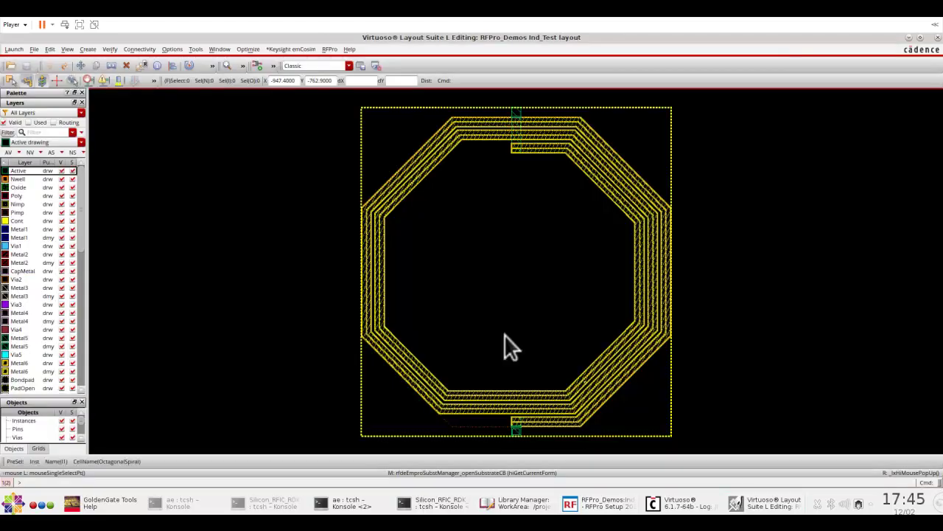
pyautogui.click(329, 50)
pyautogui.click(336, 90)
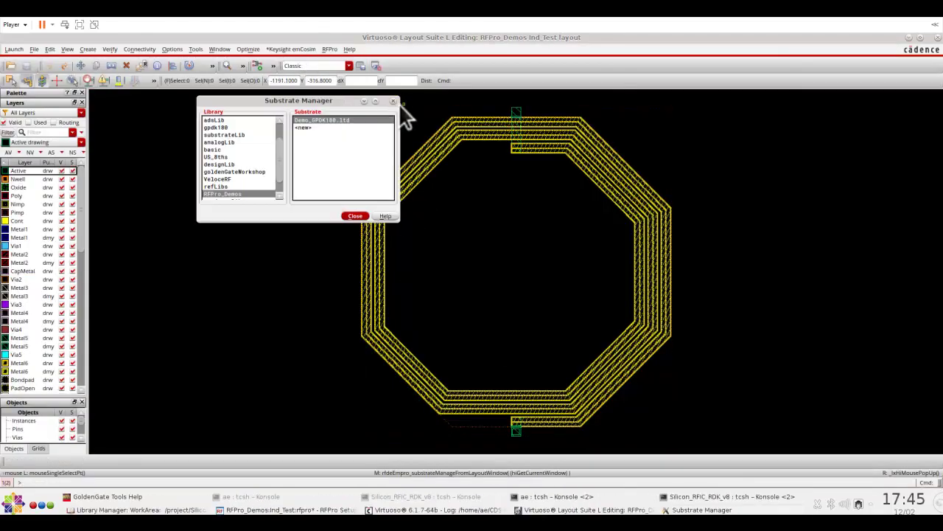
pyautogui.rightClick(341, 120)
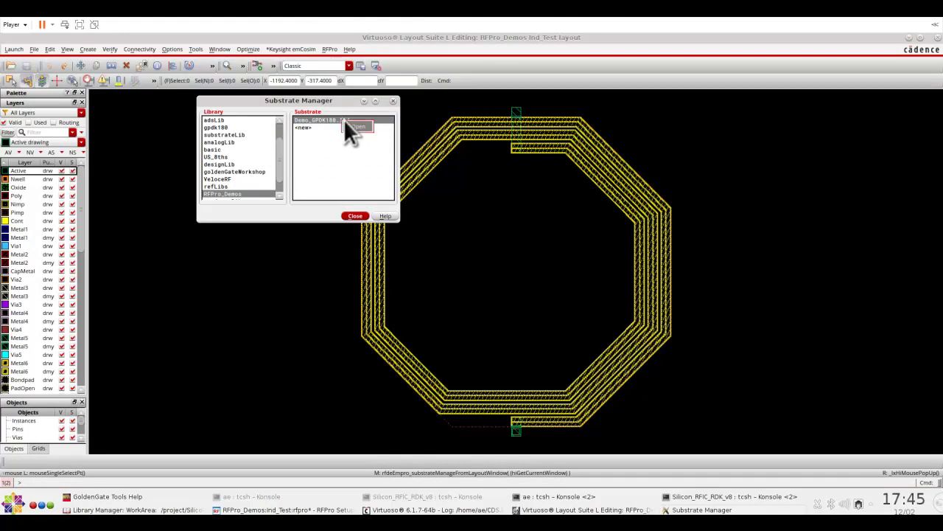
pyautogui.click(354, 127)
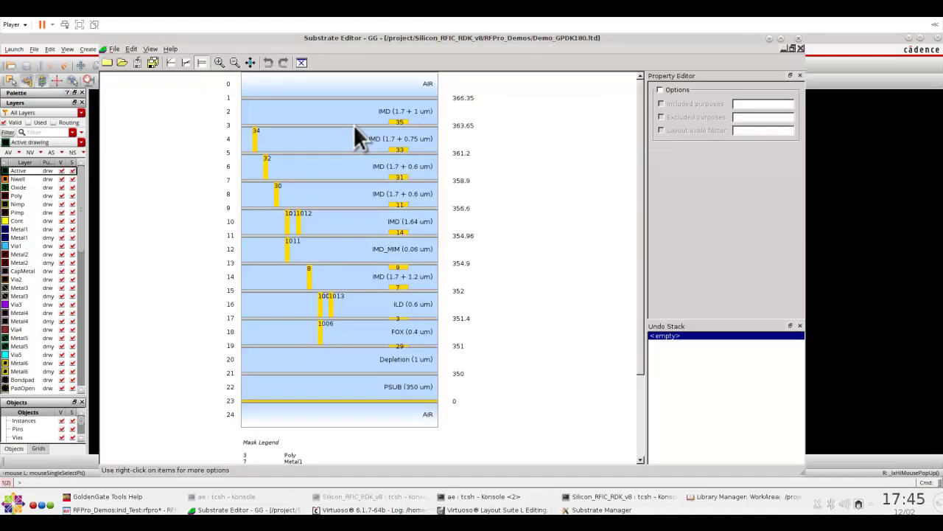
# Open Edit > Materials and widen the table to show Tc1, Tc2 and Permittivity columns.
pyautogui.click(132, 49)
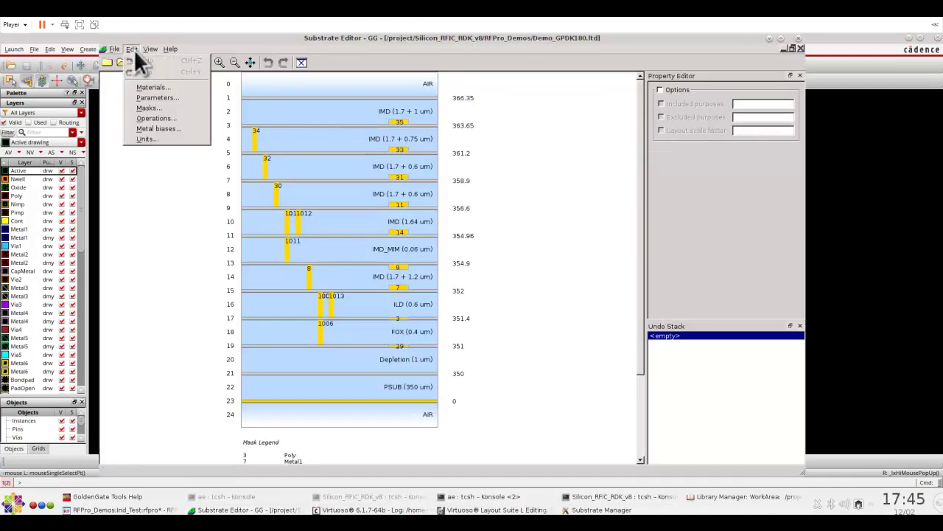
pyautogui.click(151, 87)
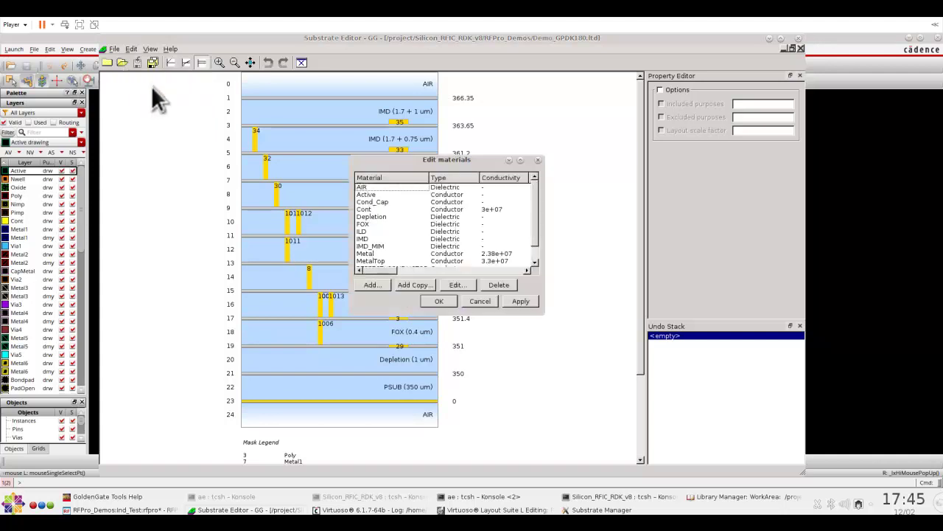
pyautogui.moveTo(472, 159); pyautogui.dragTo(329, 131)
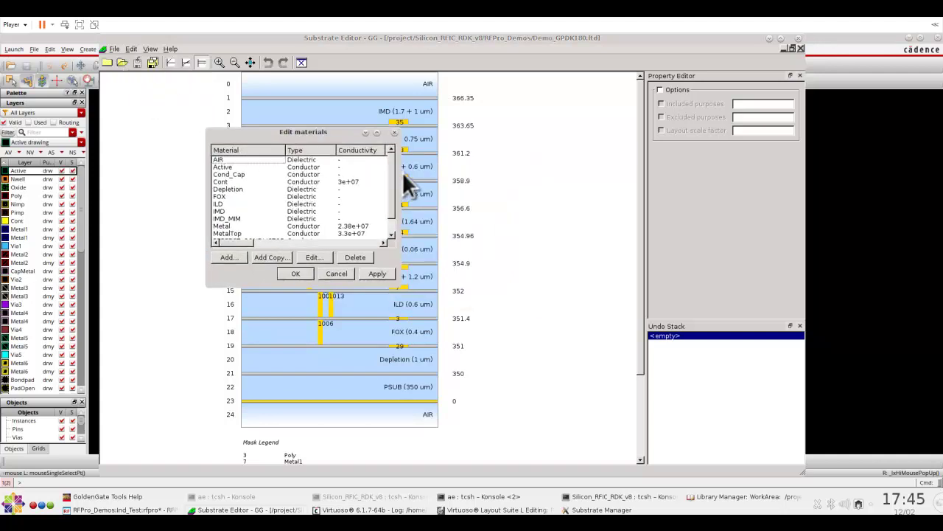
pyautogui.moveTo(398, 179); pyautogui.dragTo(886, 173)
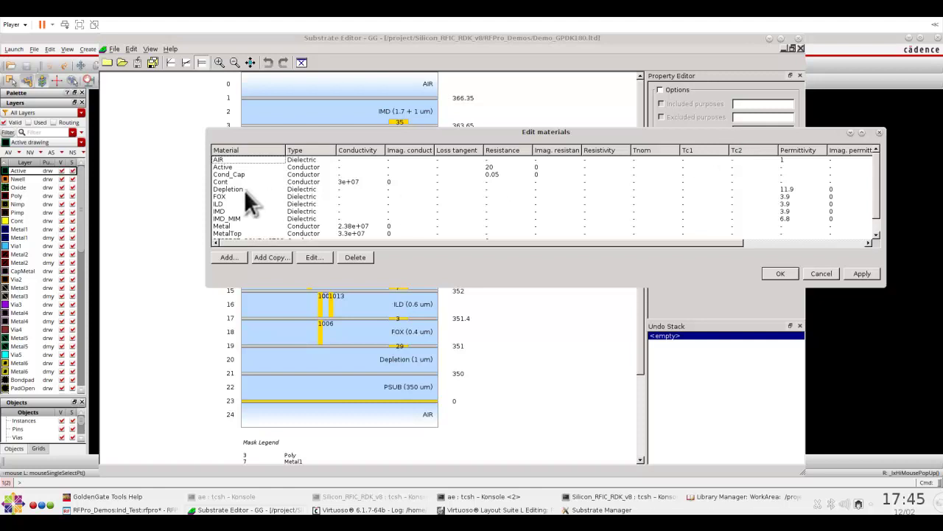
# Inspect the Cont material's Tnom and temperature coefficients, then close the materials table and Substrate Editor.
pyautogui.click(226, 181)
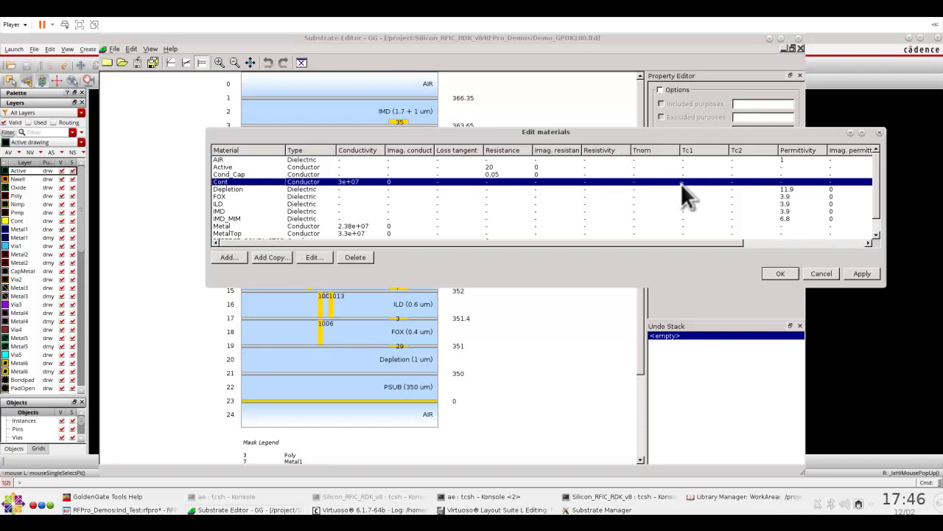
pyautogui.click(314, 257)
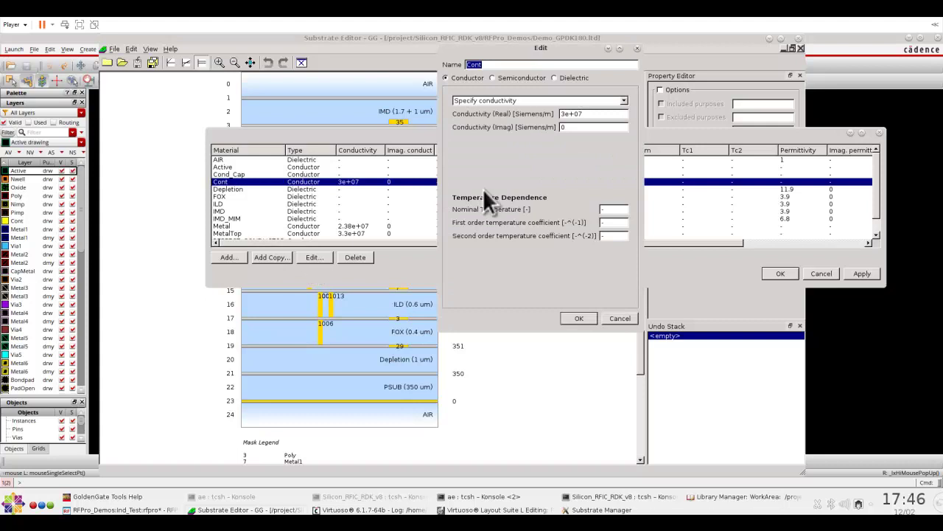
pyautogui.click(609, 210)
pyautogui.click(617, 319)
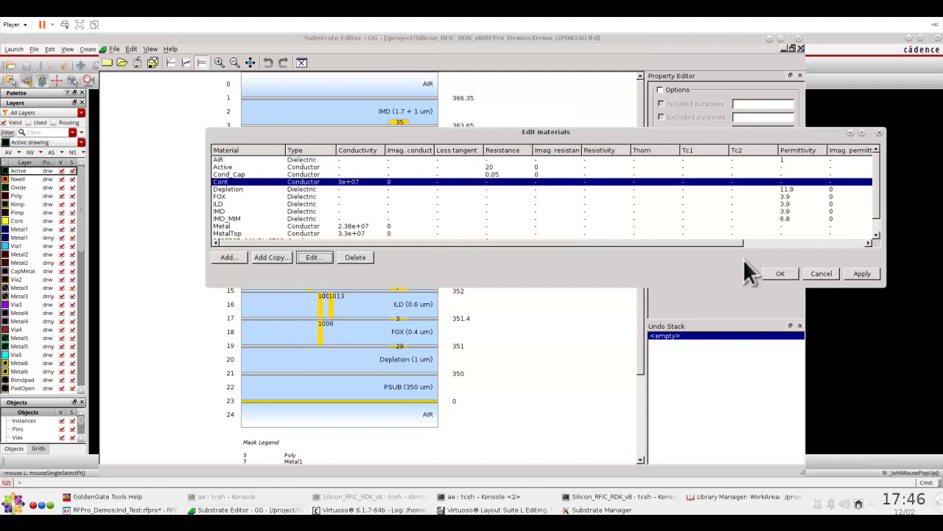
pyautogui.click(778, 275)
pyautogui.click(799, 48)
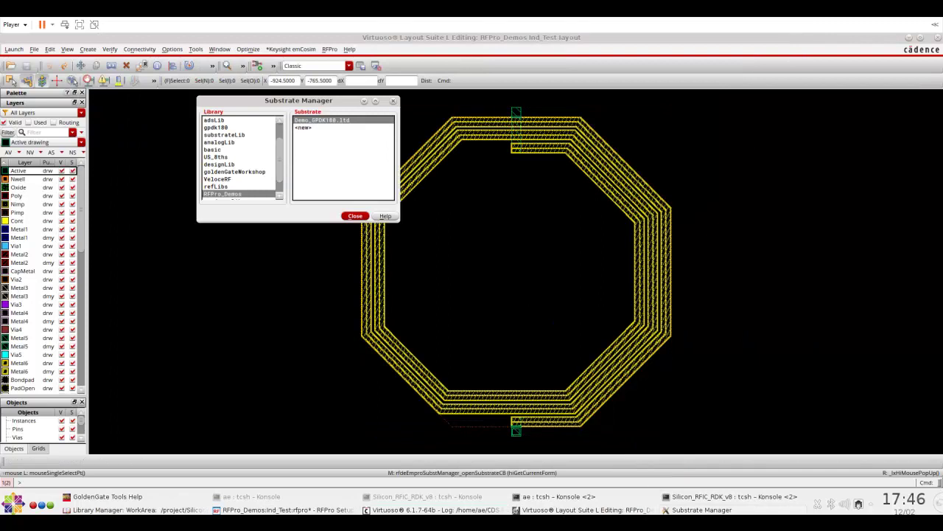
# Return to the RFPro Setup window showing the Ind_Test octagonal inductor and Analysis 2's setup.
pyautogui.click(280, 509)
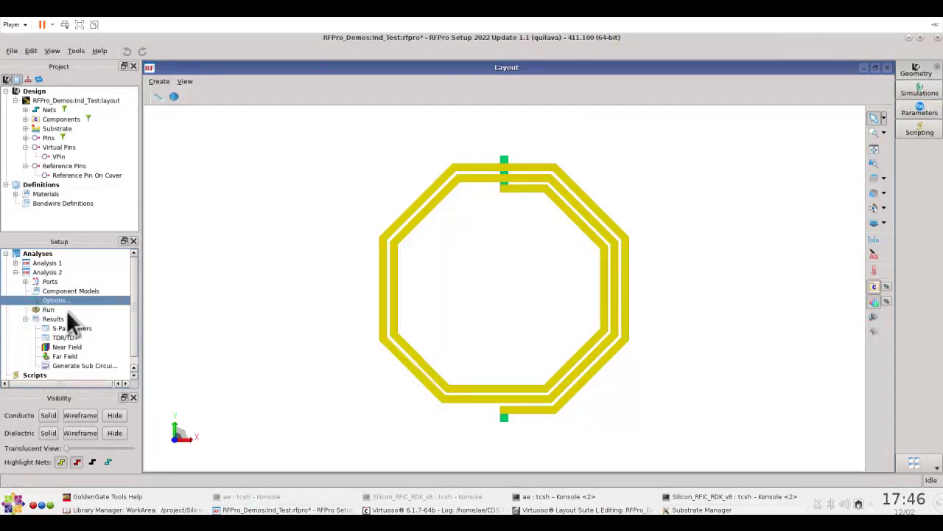